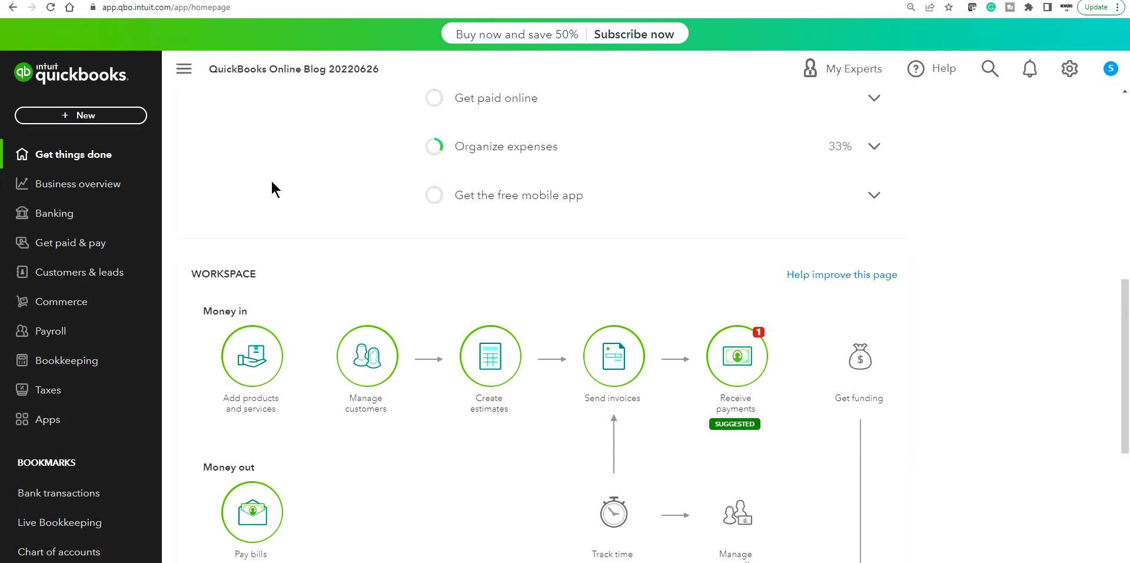
Step: Open the company's chart of accounts
{"action": "left_click", "coordinate": [66, 552]}
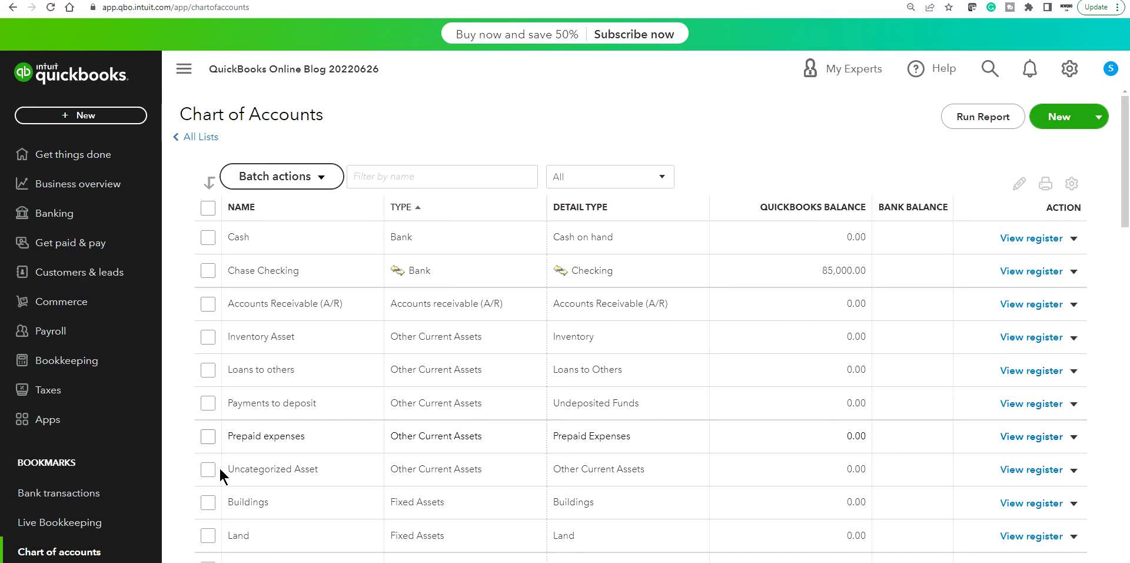
{"action": "left_click", "coordinate": [1060, 118]}
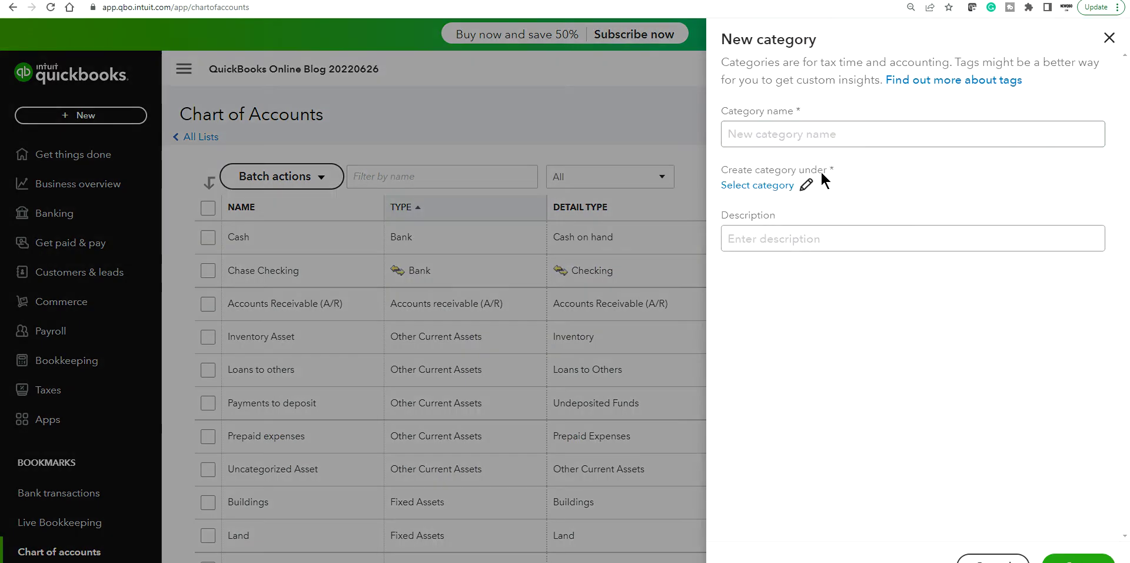
{"action": "left_click", "coordinate": [785, 187]}
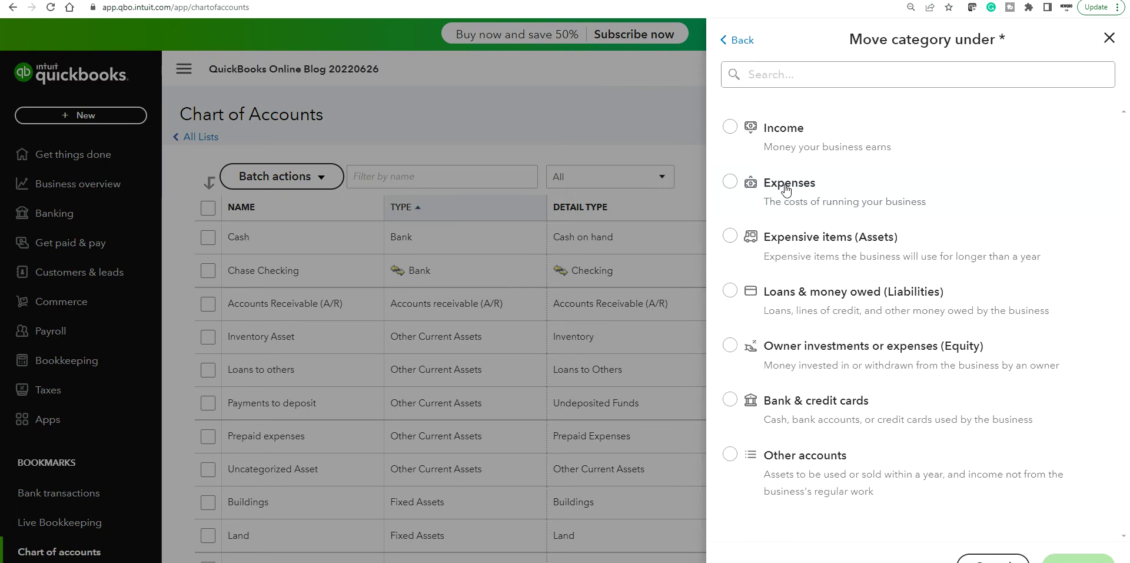
{"action": "left_click", "coordinate": [729, 403]}
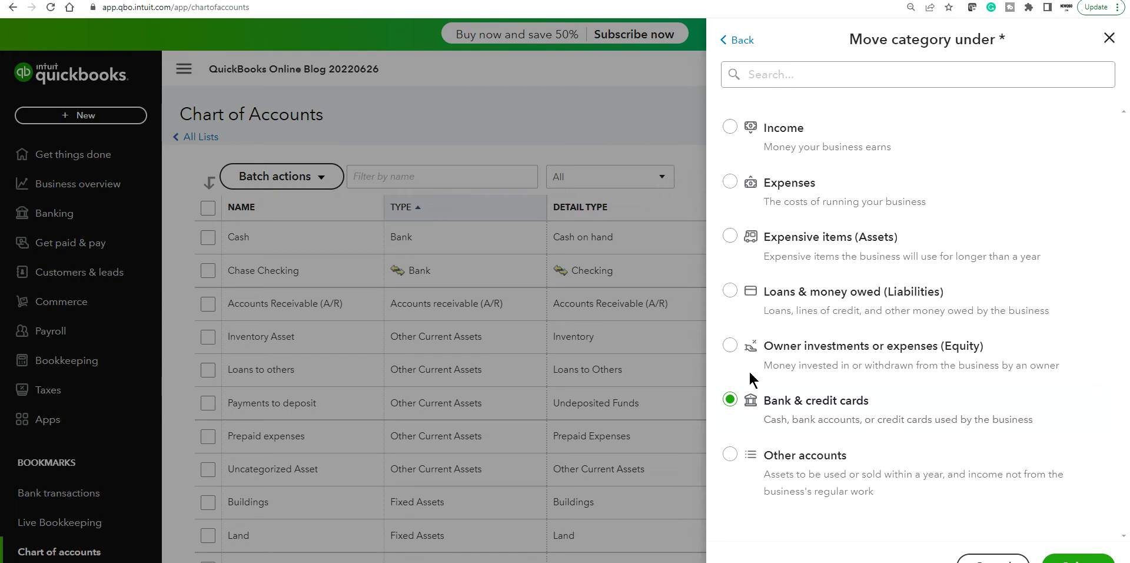
{"action": "left_click", "coordinate": [1078, 559]}
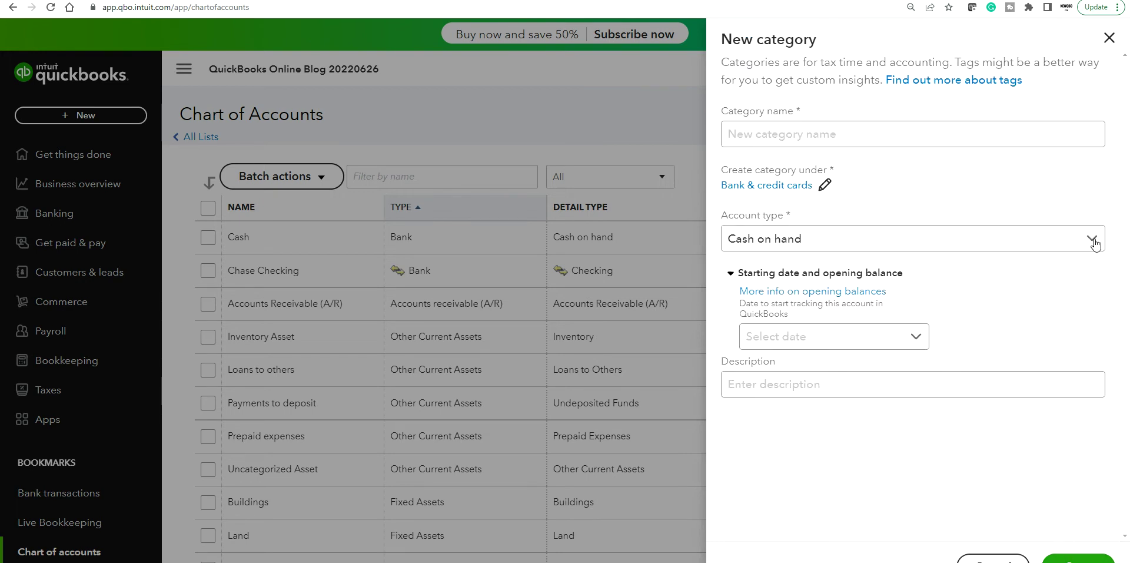
{"action": "left_click", "coordinate": [1095, 244]}
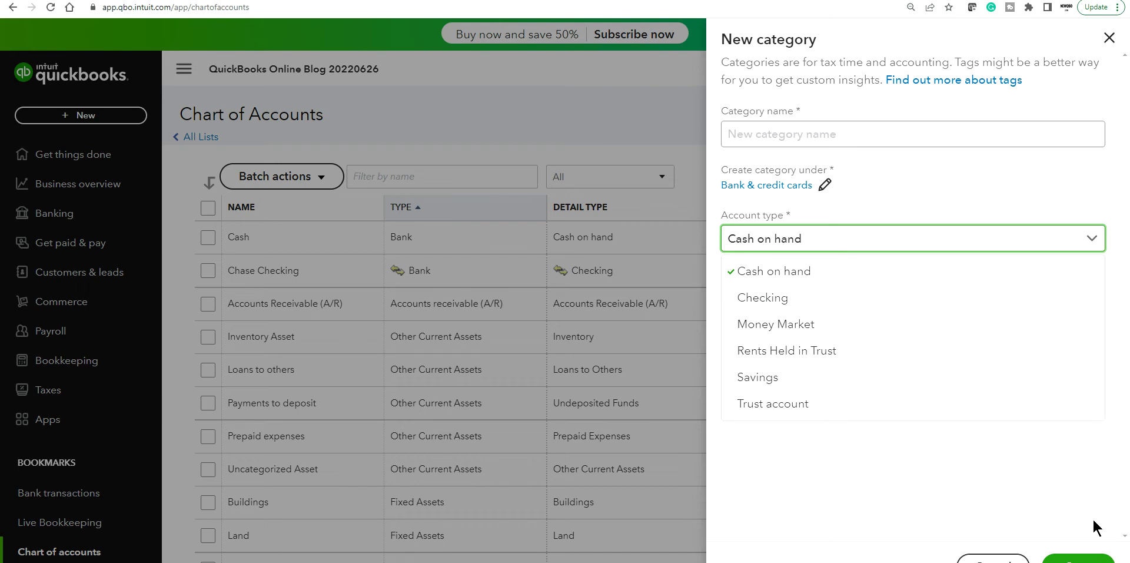
{"action": "left_click", "coordinate": [993, 559]}
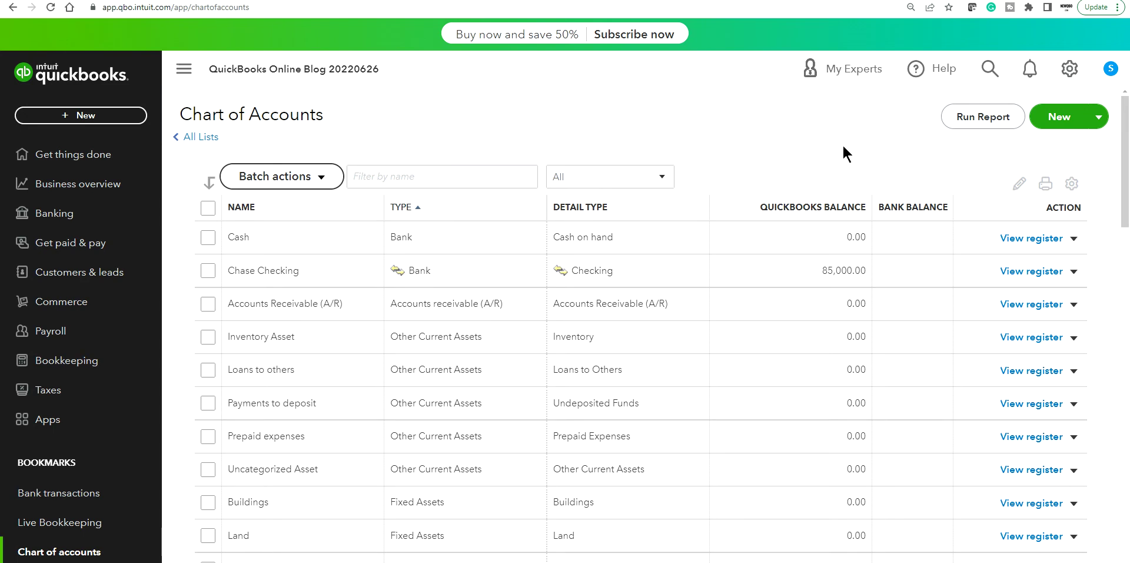
Step: Switch the company from Business view to Accountant view
{"action": "left_click", "coordinate": [1065, 75]}
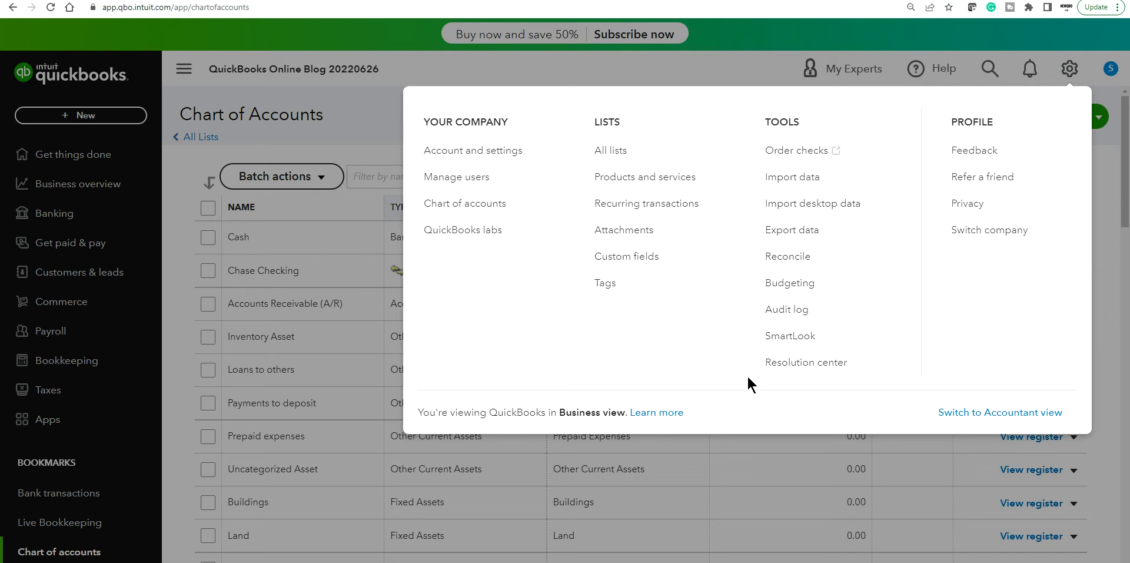
{"action": "left_click", "coordinate": [999, 414]}
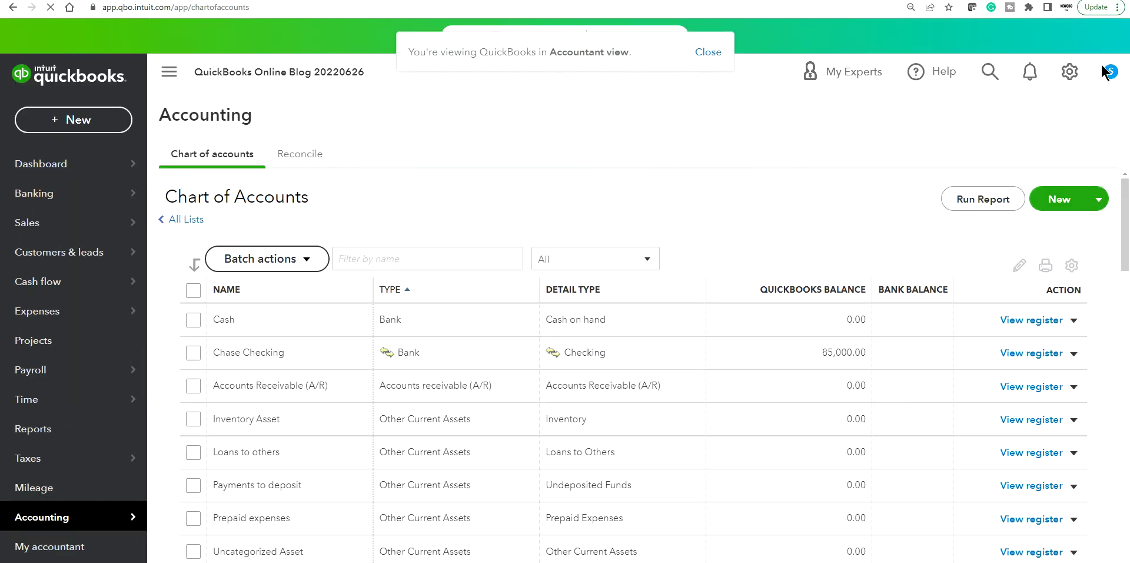
{"action": "left_click", "coordinate": [1067, 82]}
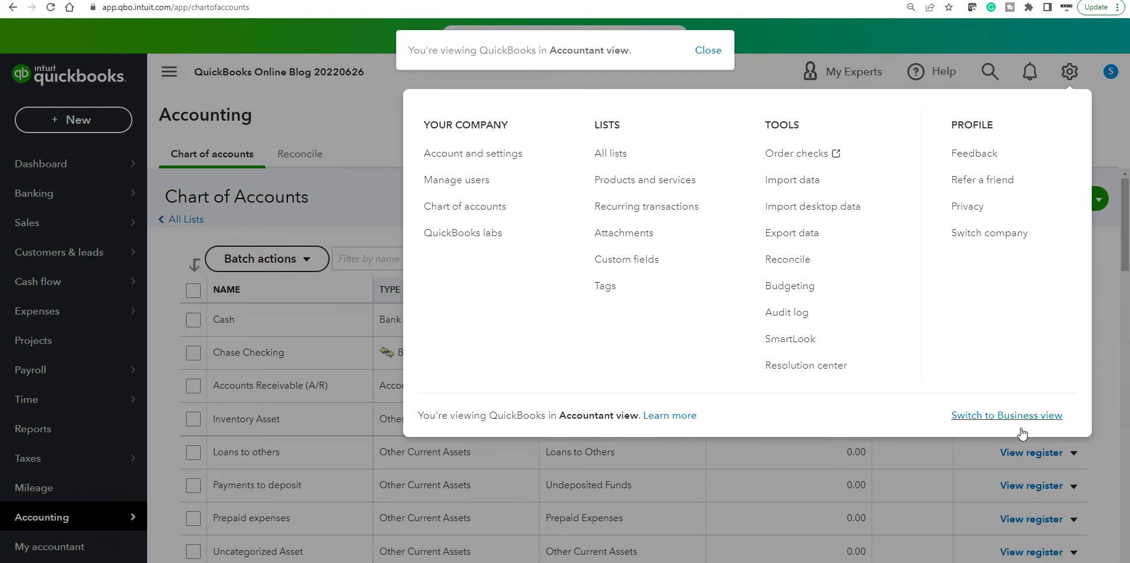
{"action": "left_click", "coordinate": [772, 72]}
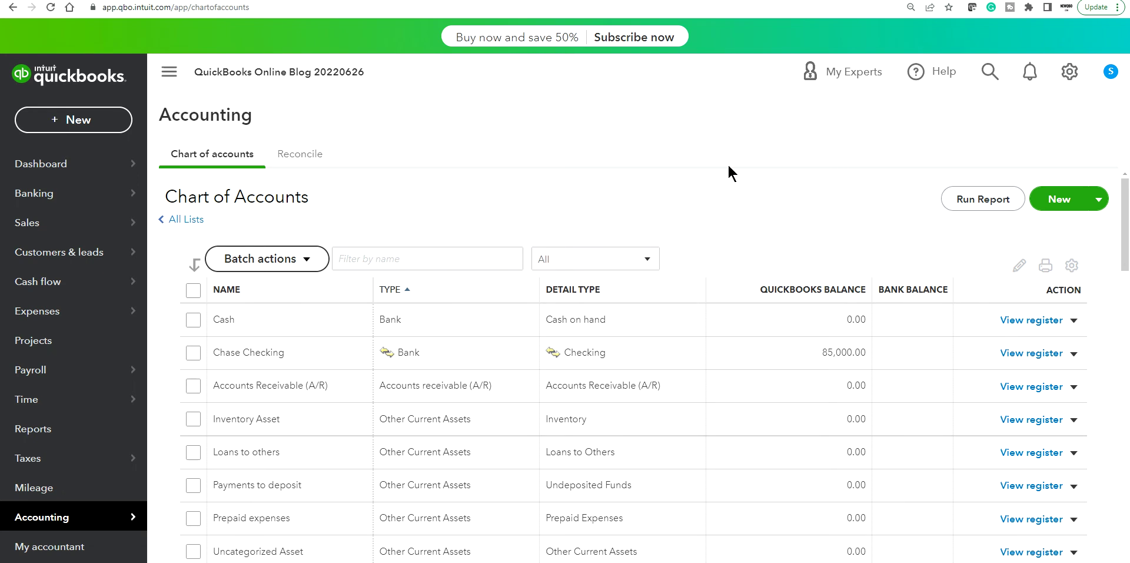
Step: Start a new credit card account saved under Credit Cards, with Credit Card as the tax form section
{"action": "left_click", "coordinate": [1066, 198]}
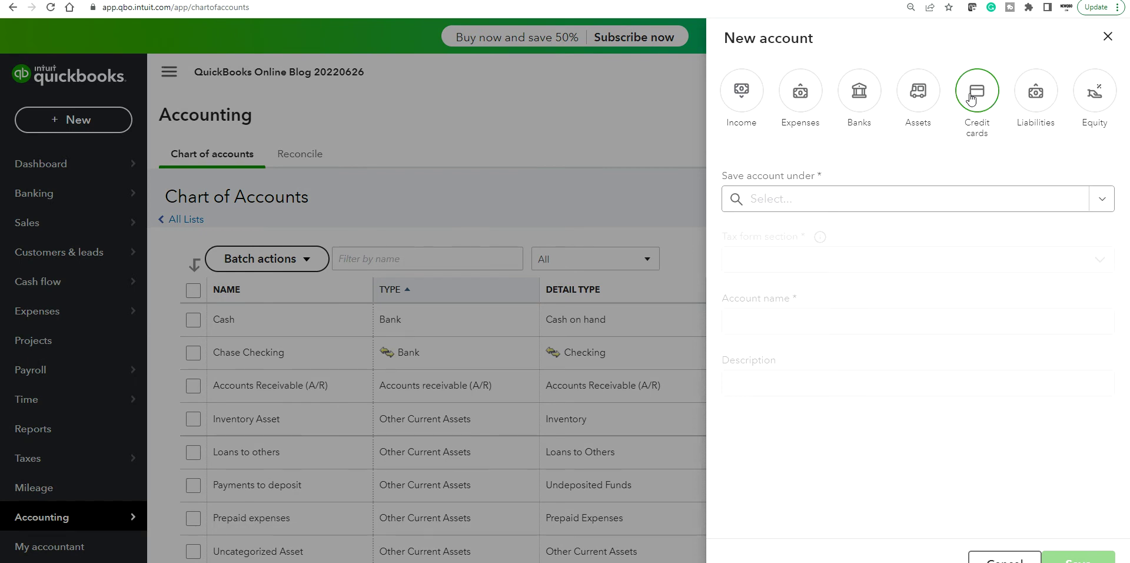
{"action": "left_click", "coordinate": [976, 96]}
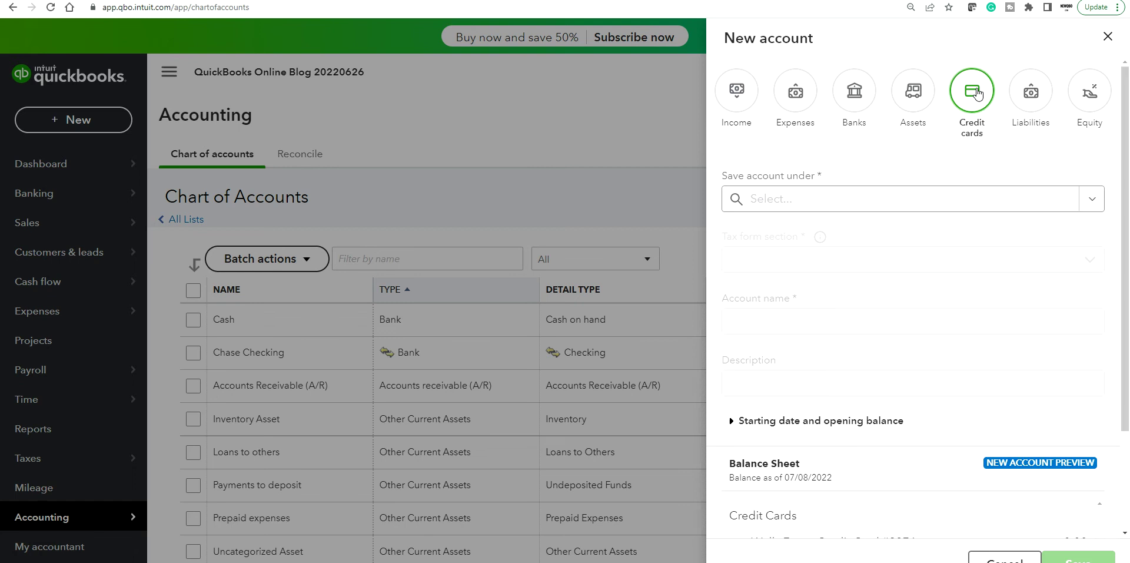
{"action": "left_click", "coordinate": [1091, 201]}
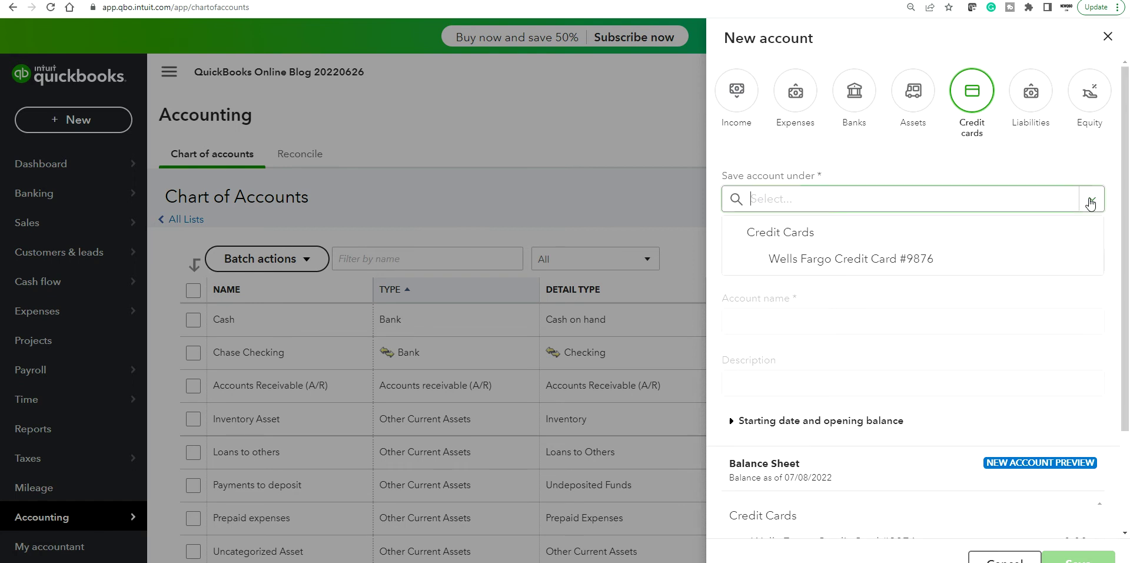
{"action": "left_click", "coordinate": [802, 233]}
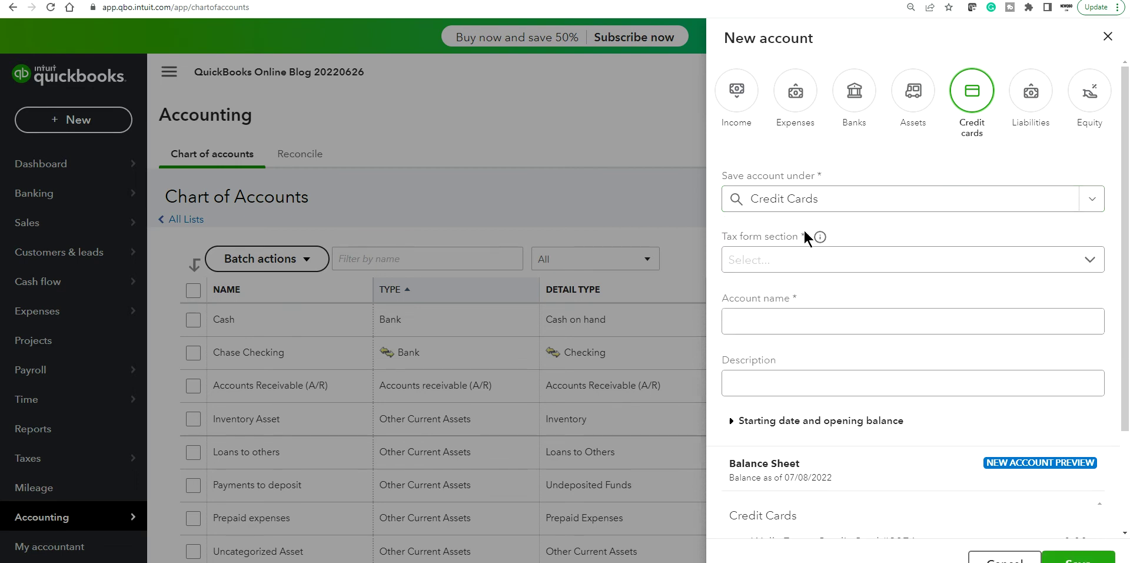
{"action": "left_click", "coordinate": [1086, 268]}
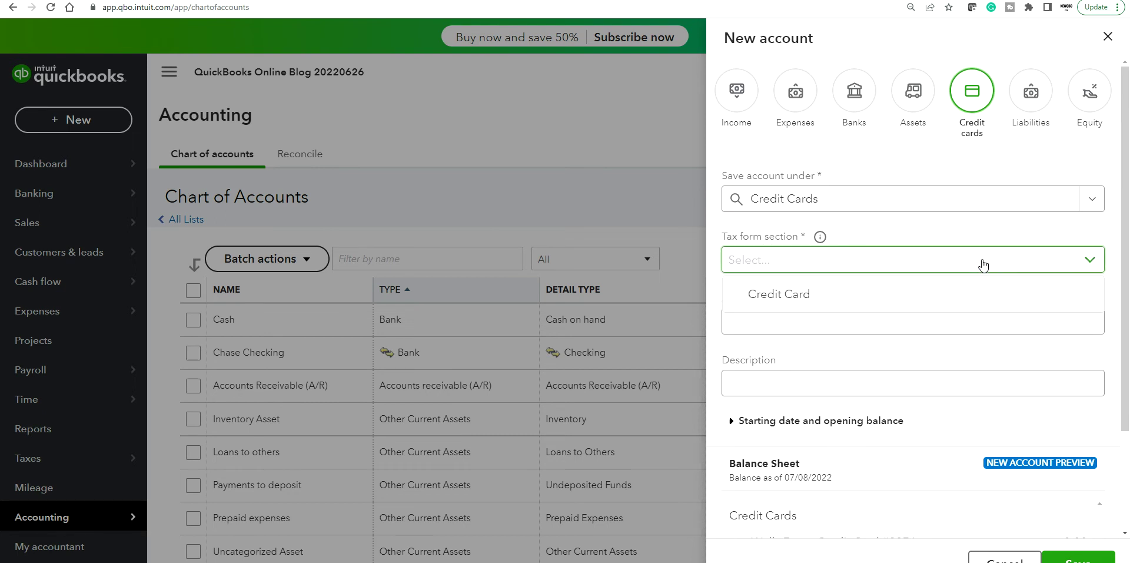
{"action": "left_click", "coordinate": [769, 292]}
Step: Name the account Chase Credit Card # plus the card's last four digits, copy the name into the description, and save the account
{"action": "left_click", "coordinate": [761, 321]}
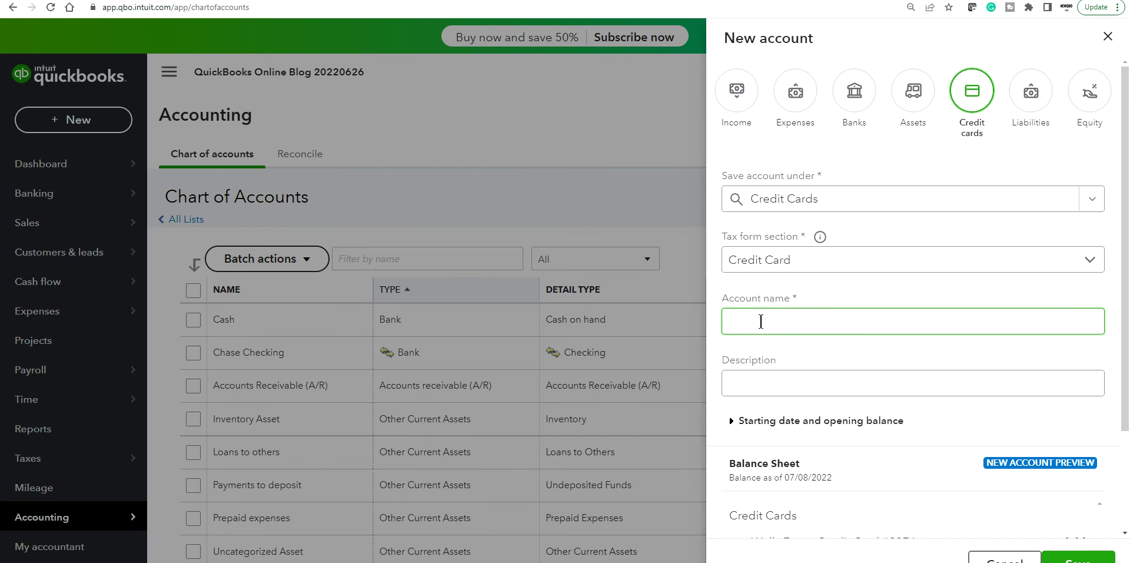
{"action": "type", "text": "Chase Credit Card #"}
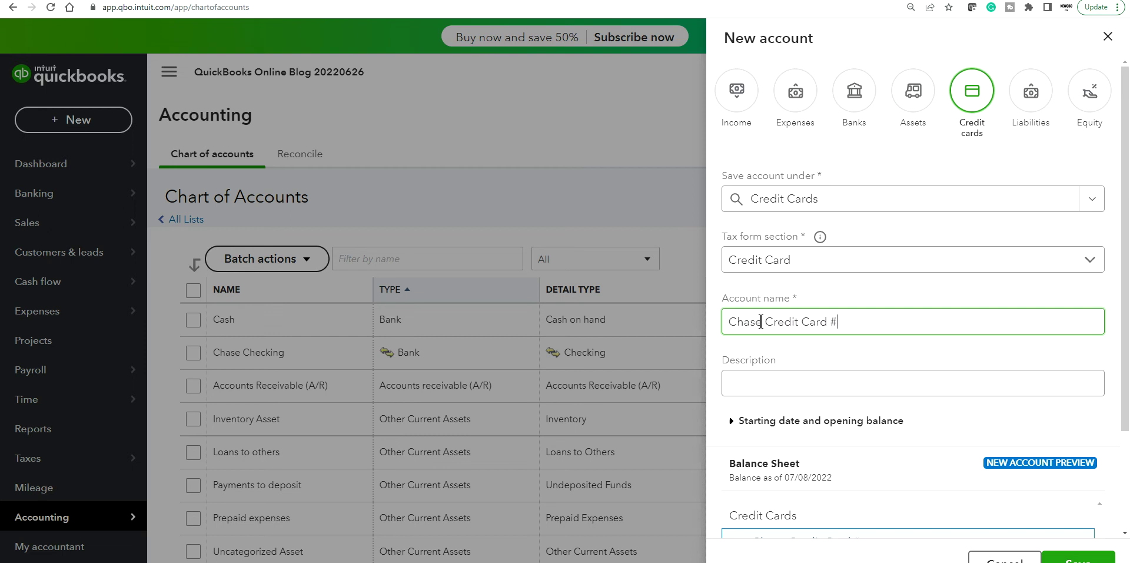
{"action": "type", "text": "1234"}
{"action": "triple_click", "coordinate": [871, 327]}
{"action": "right_click", "coordinate": [805, 320]}
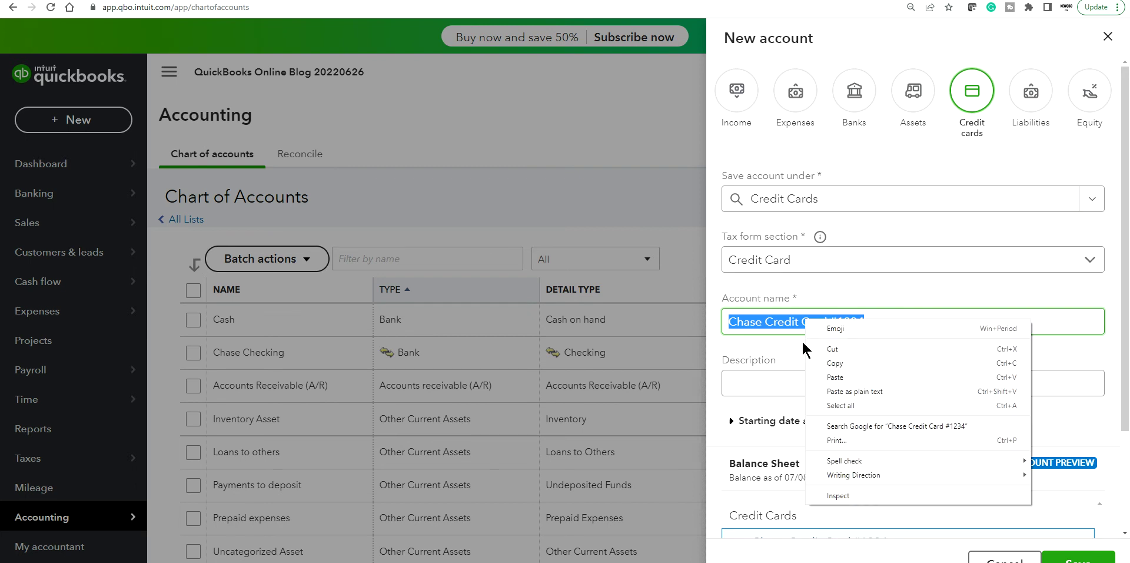
{"action": "left_click", "coordinate": [832, 360]}
{"action": "left_click", "coordinate": [762, 380]}
{"action": "right_click", "coordinate": [762, 379]}
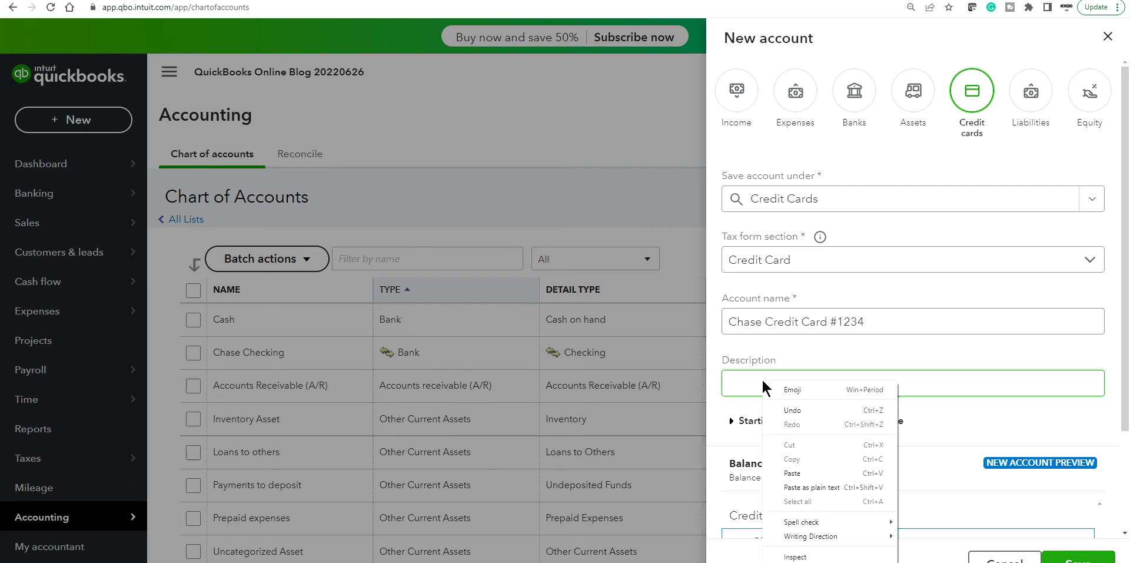
{"action": "left_click", "coordinate": [798, 471]}
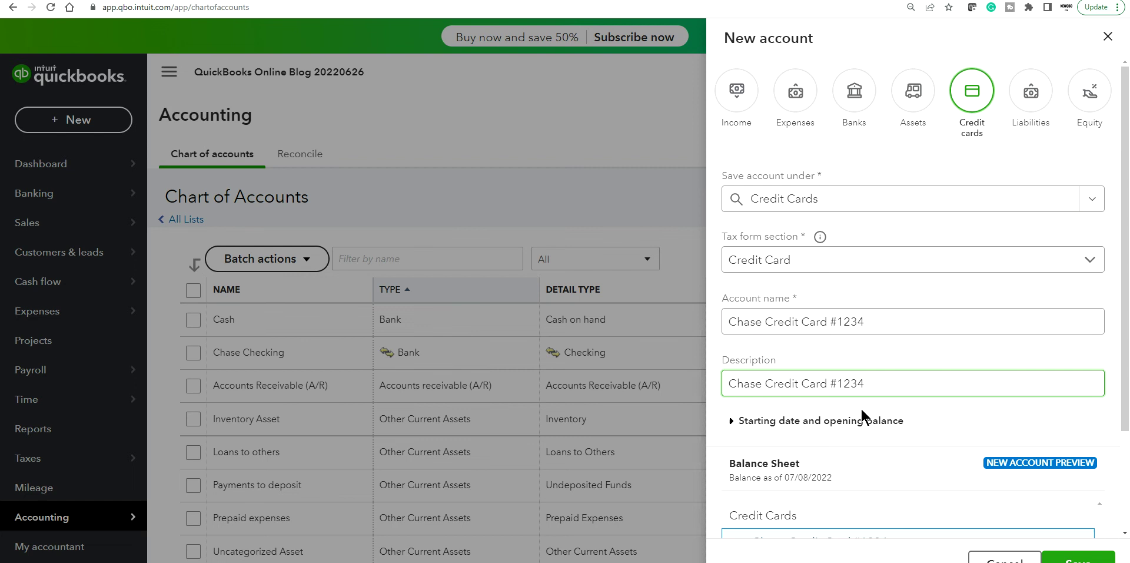
{"action": "scroll", "coordinate": [929, 400], "scroll_direction": "down", "scroll_amount": 2}
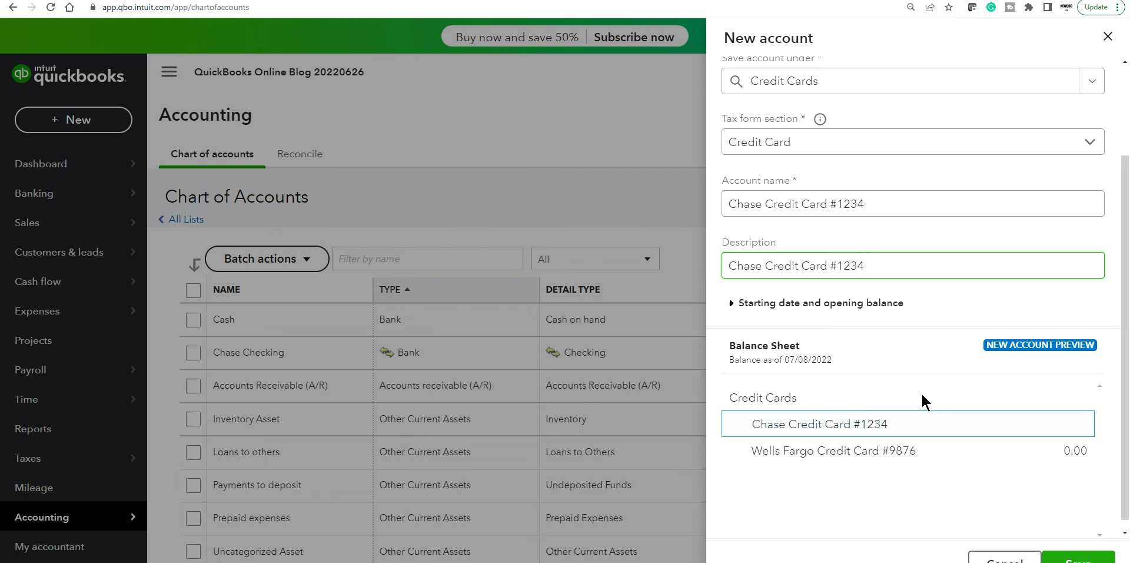
{"action": "left_click", "coordinate": [1079, 558]}
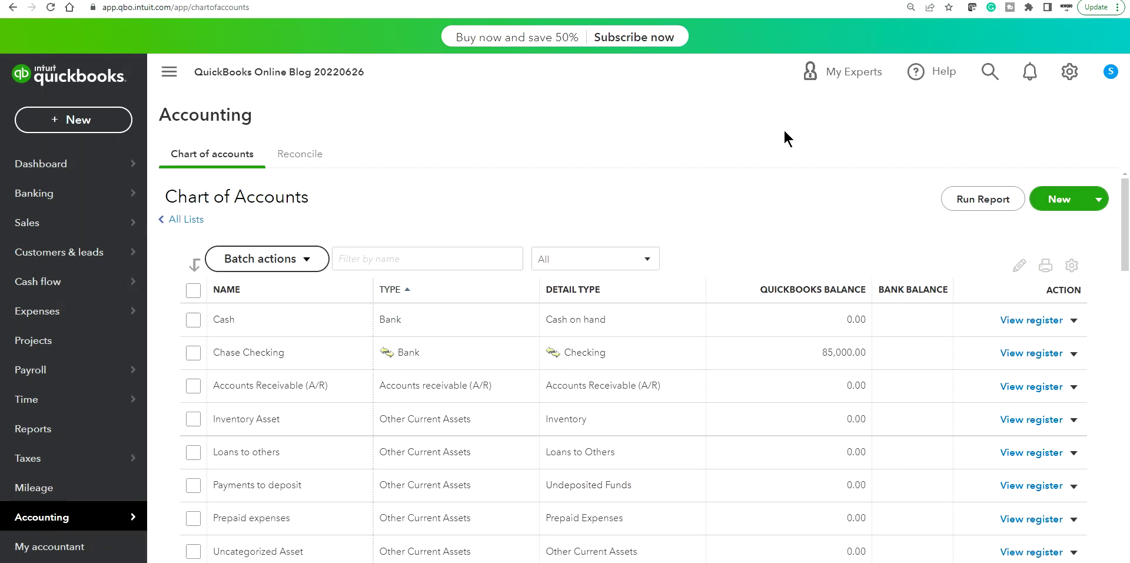
{"action": "left_click", "coordinate": [1067, 72]}
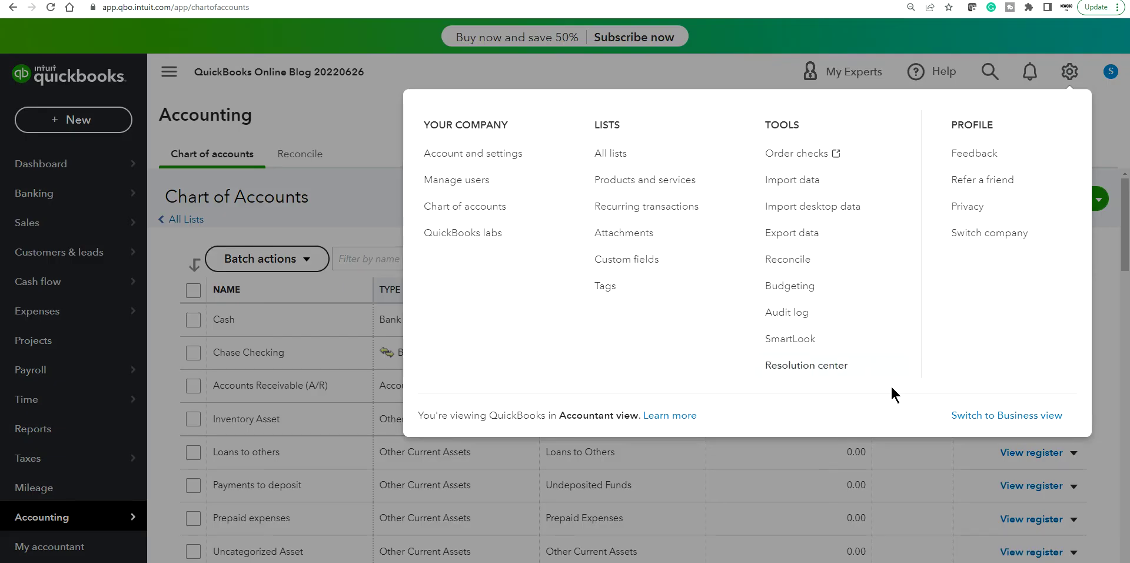
{"action": "left_click", "coordinate": [719, 70]}
Step: View the register of the Chase credit card account and return to the chart of accounts
{"action": "scroll", "coordinate": [804, 327], "scroll_direction": "down", "scroll_amount": 6}
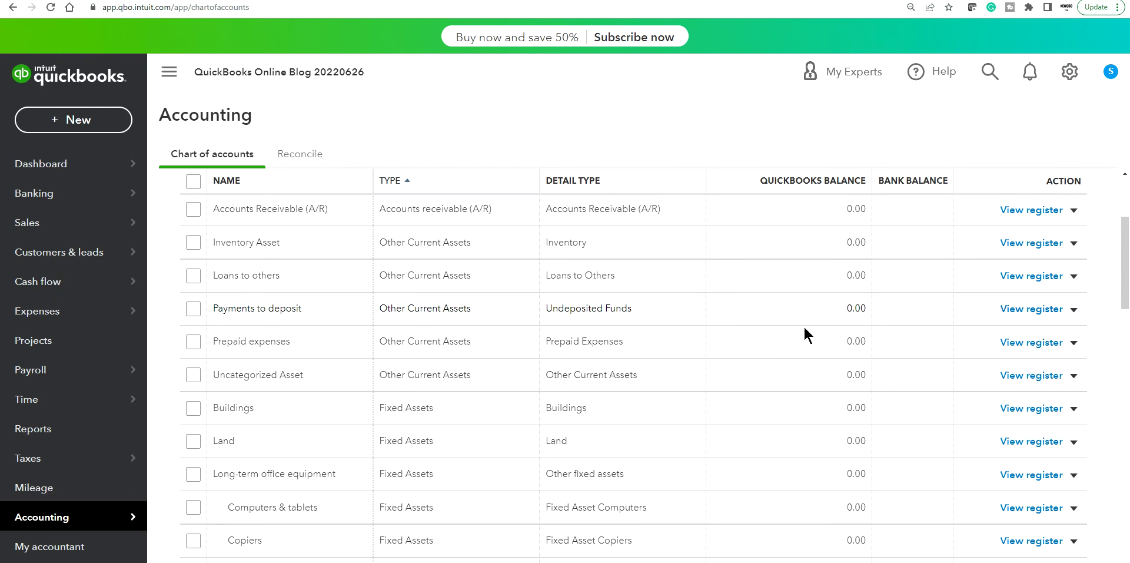
{"action": "scroll", "coordinate": [804, 326], "scroll_direction": "down", "scroll_amount": 6}
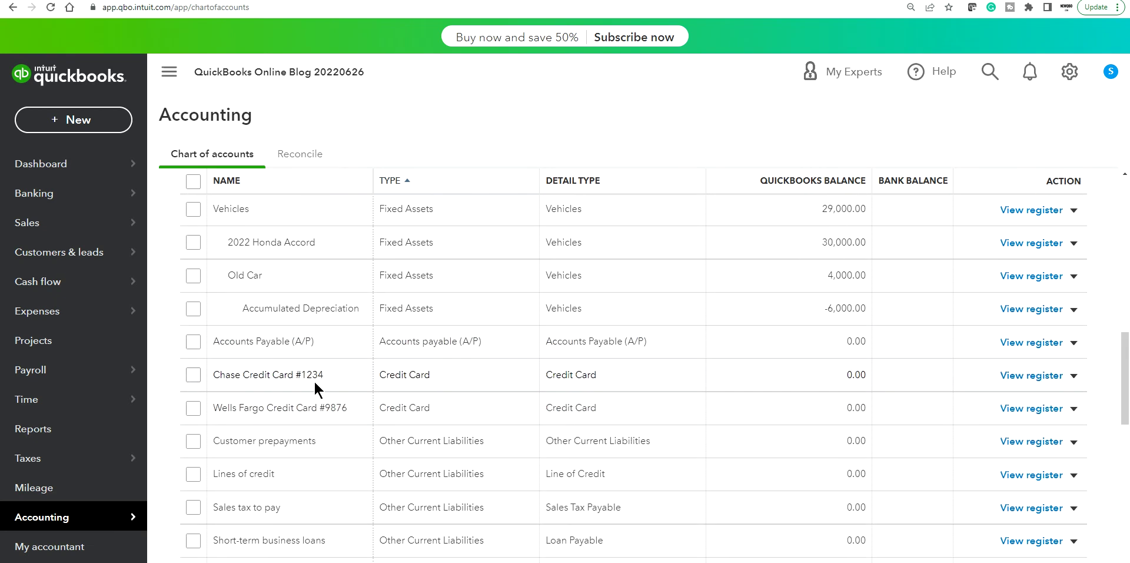
{"action": "left_click", "coordinate": [1032, 375]}
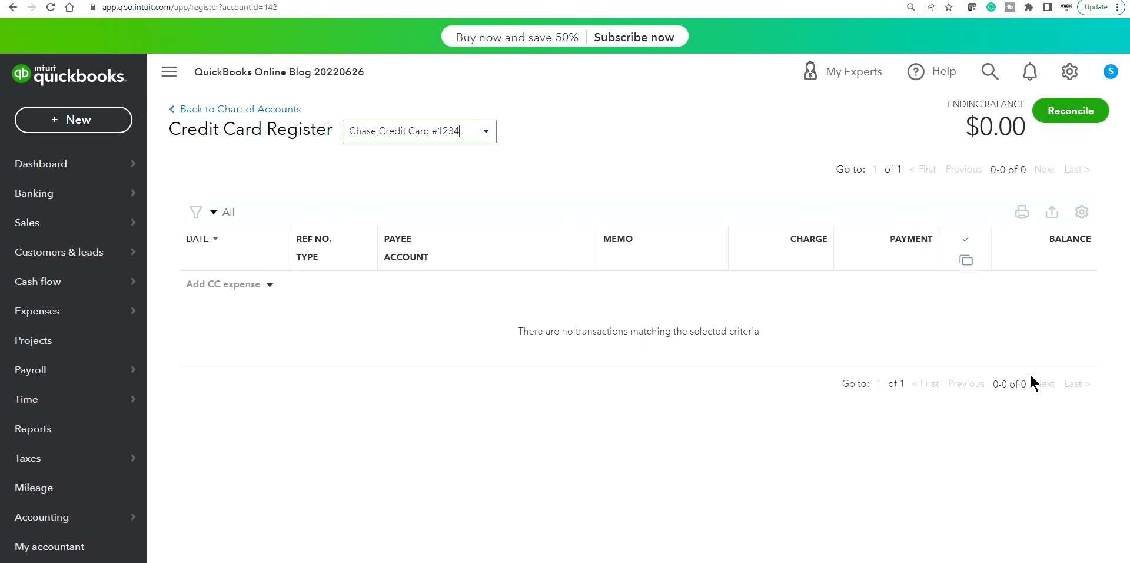
{"action": "left_click", "coordinate": [215, 112]}
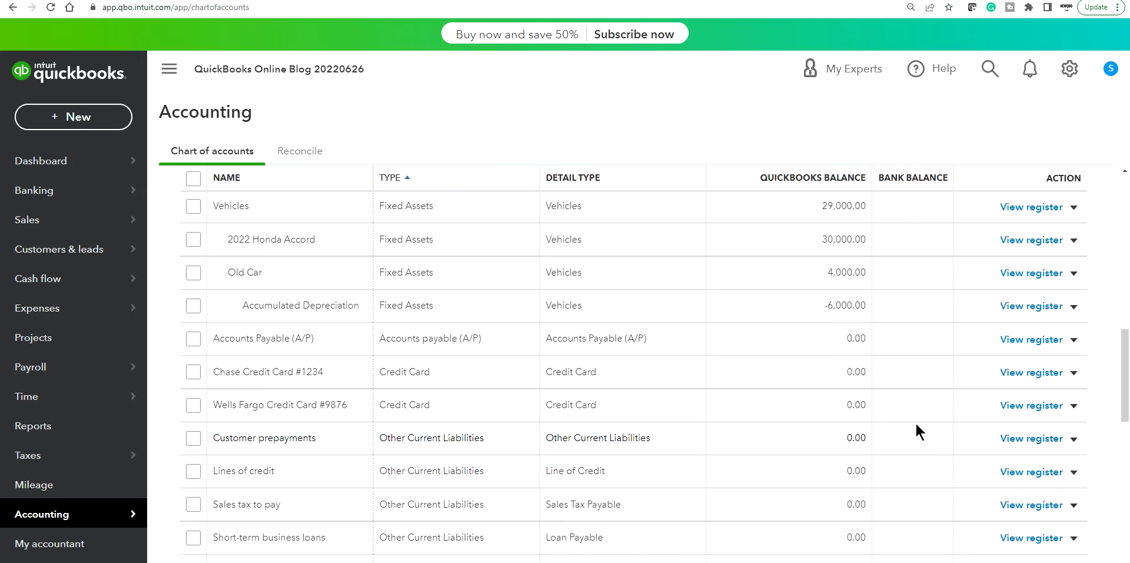
{"action": "left_click", "coordinate": [1073, 374]}
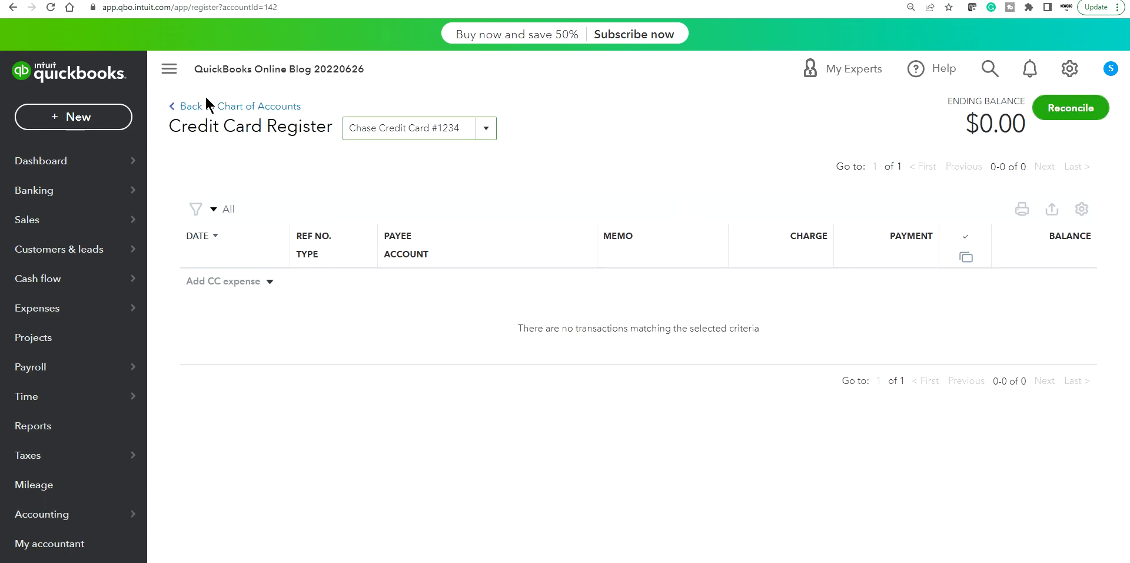
{"action": "left_click", "coordinate": [190, 106]}
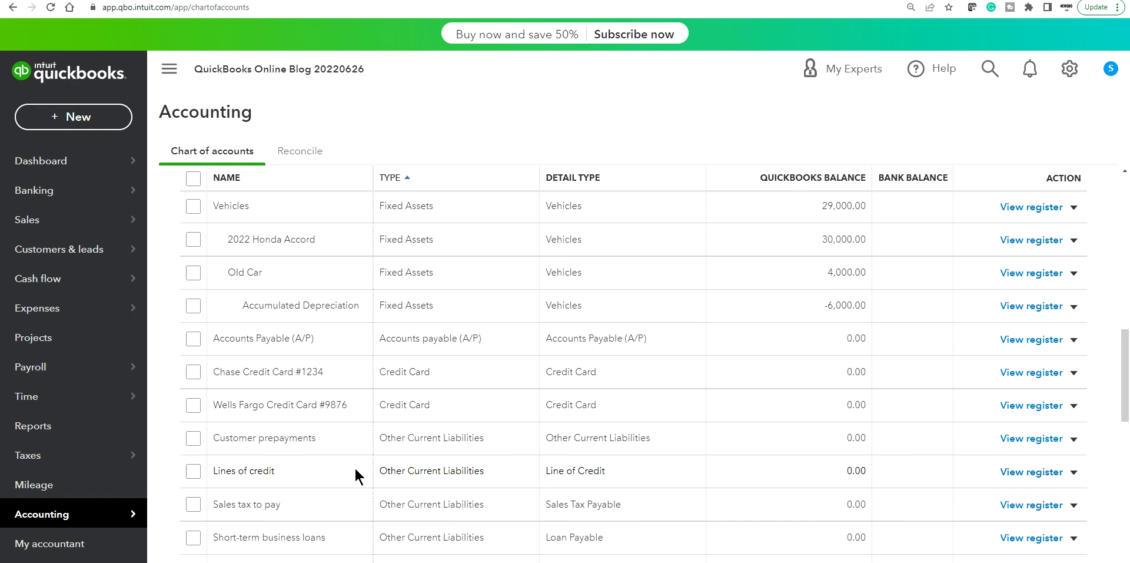
Step: Open the Chase credit card account's details for editing from the chart of accounts
{"action": "scroll", "coordinate": [554, 353], "scroll_direction": "down", "scroll_amount": 5}
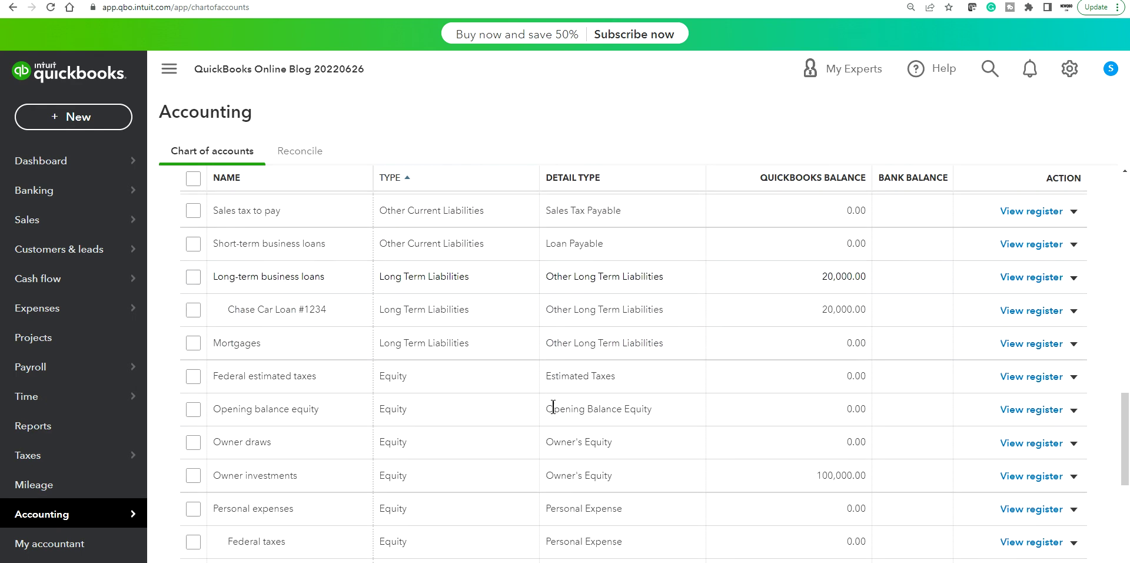
{"action": "scroll", "coordinate": [514, 367], "scroll_direction": "down", "scroll_amount": 3}
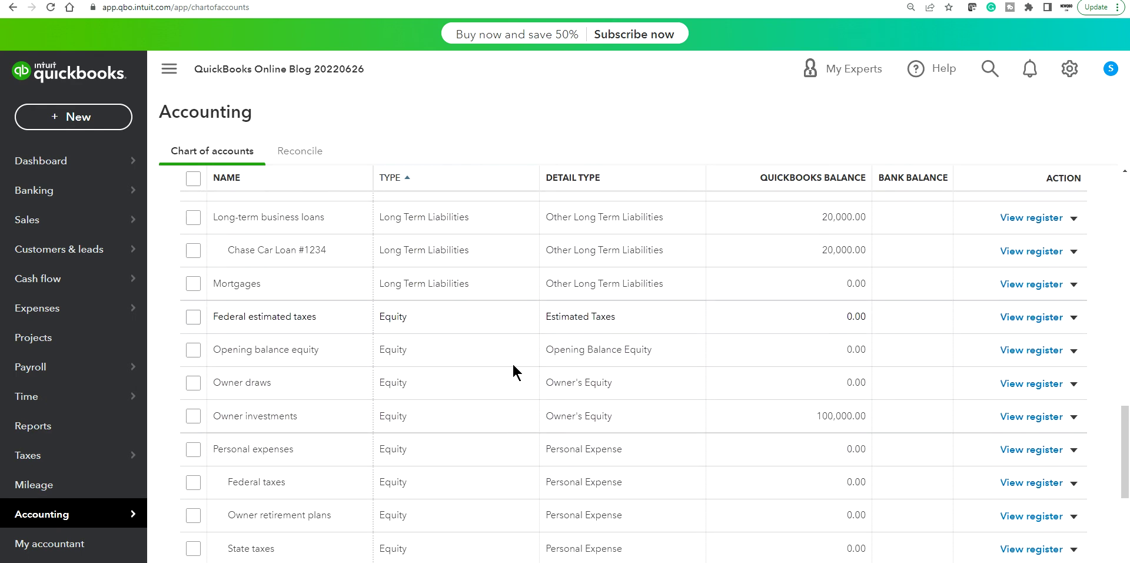
{"action": "scroll", "coordinate": [512, 362], "scroll_direction": "up", "scroll_amount": 5}
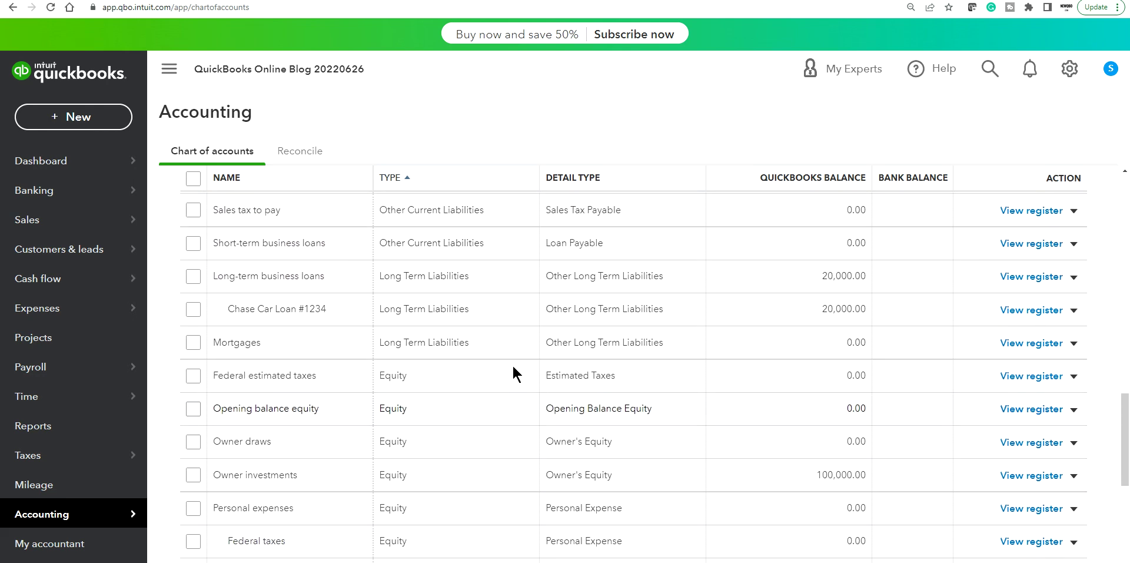
{"action": "scroll", "coordinate": [512, 371], "scroll_direction": "up", "scroll_amount": 3}
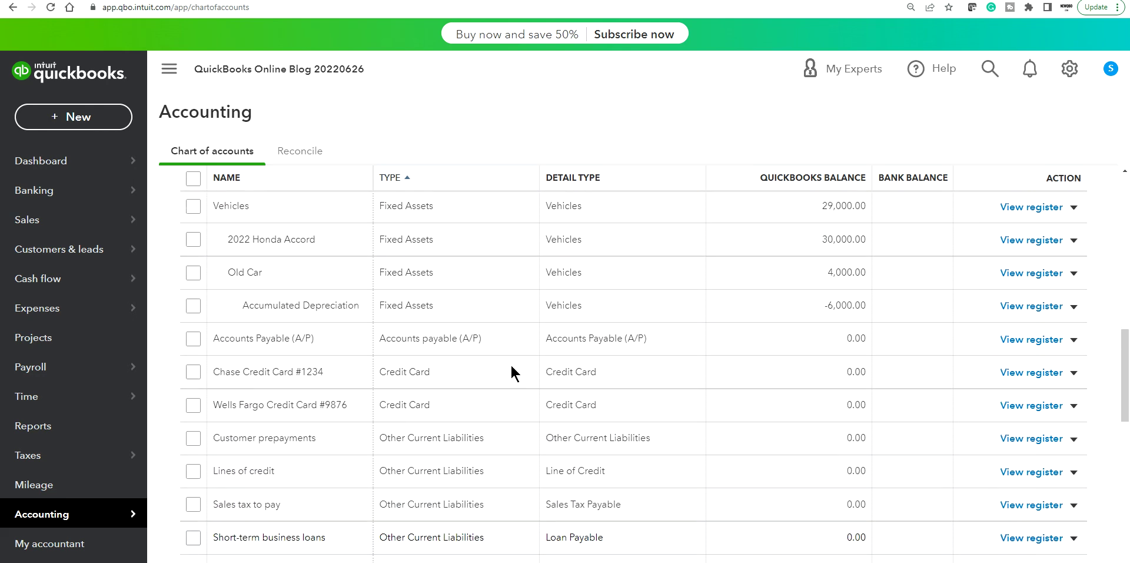
{"action": "left_click", "coordinate": [1074, 373]}
{"action": "left_click", "coordinate": [977, 394]}
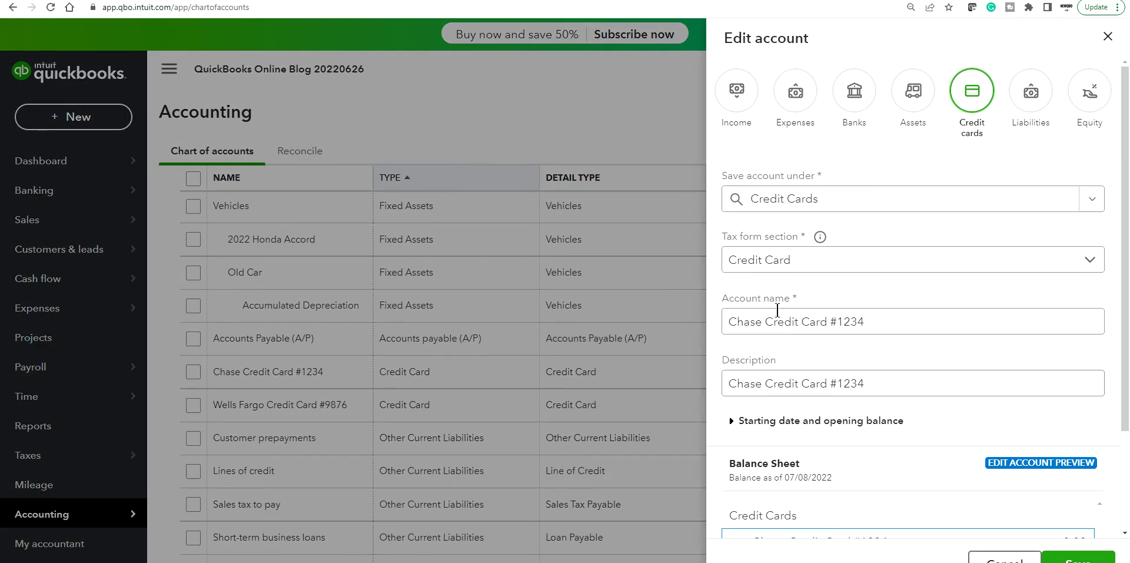
Step: Close the Chase credit card account's details without saving and switch the company to Business view
{"action": "left_click", "coordinate": [648, 93]}
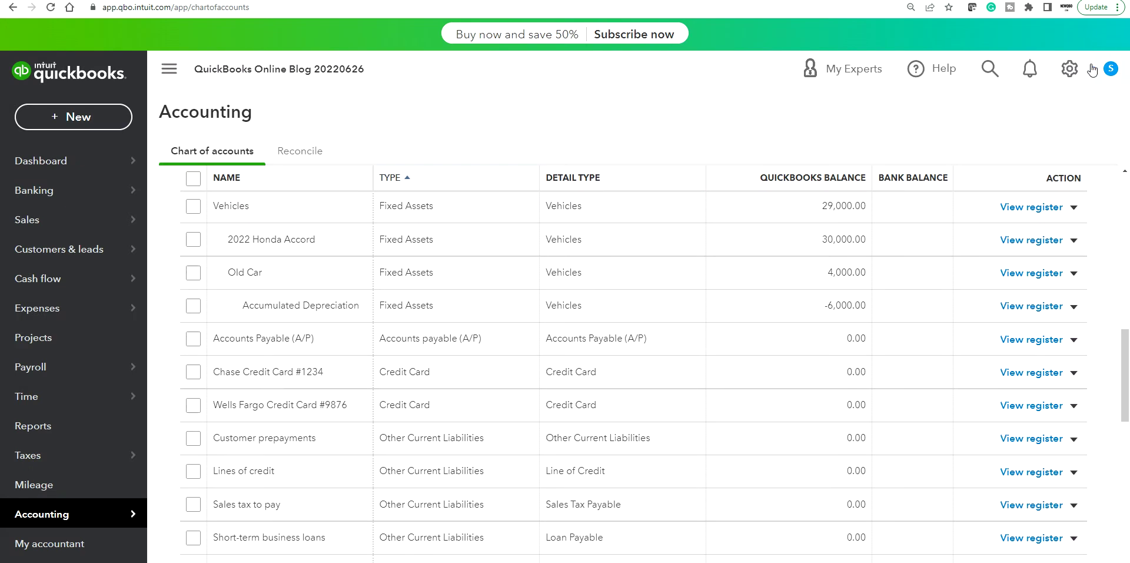
{"action": "left_click", "coordinate": [1070, 71]}
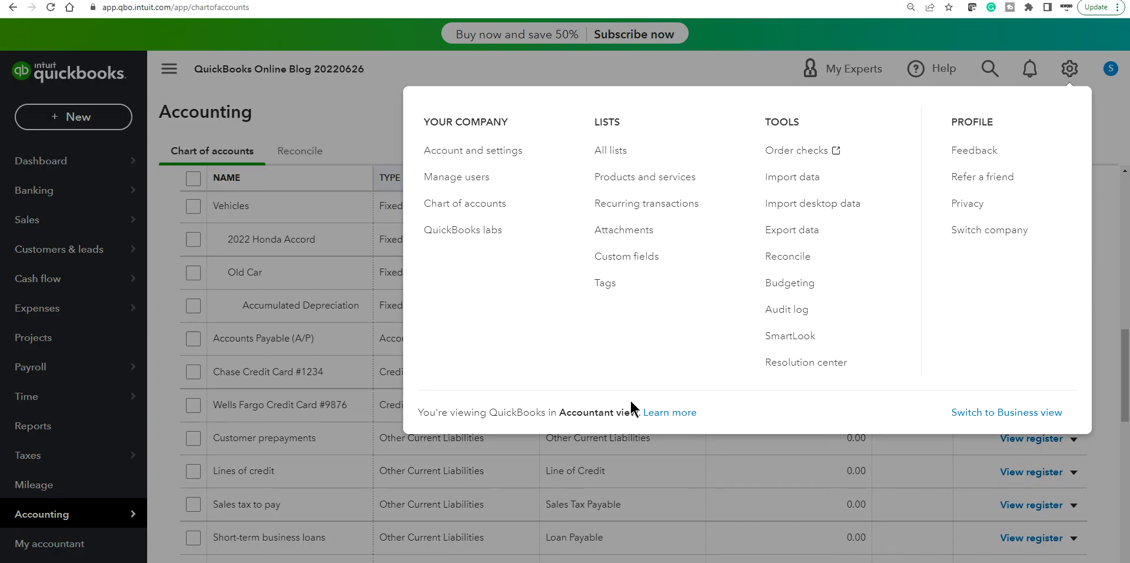
{"action": "left_click", "coordinate": [1004, 412]}
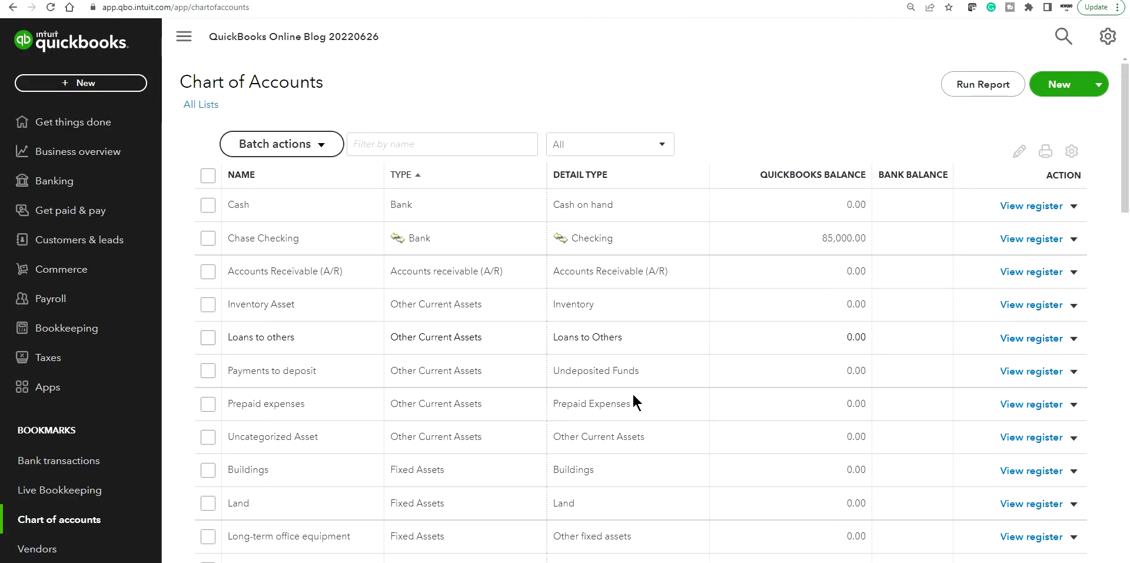
Step: Find the Chase credit card account in the Business view chart of accounts and open its category details for editing
{"action": "scroll", "coordinate": [458, 401], "scroll_direction": "down", "scroll_amount": 3}
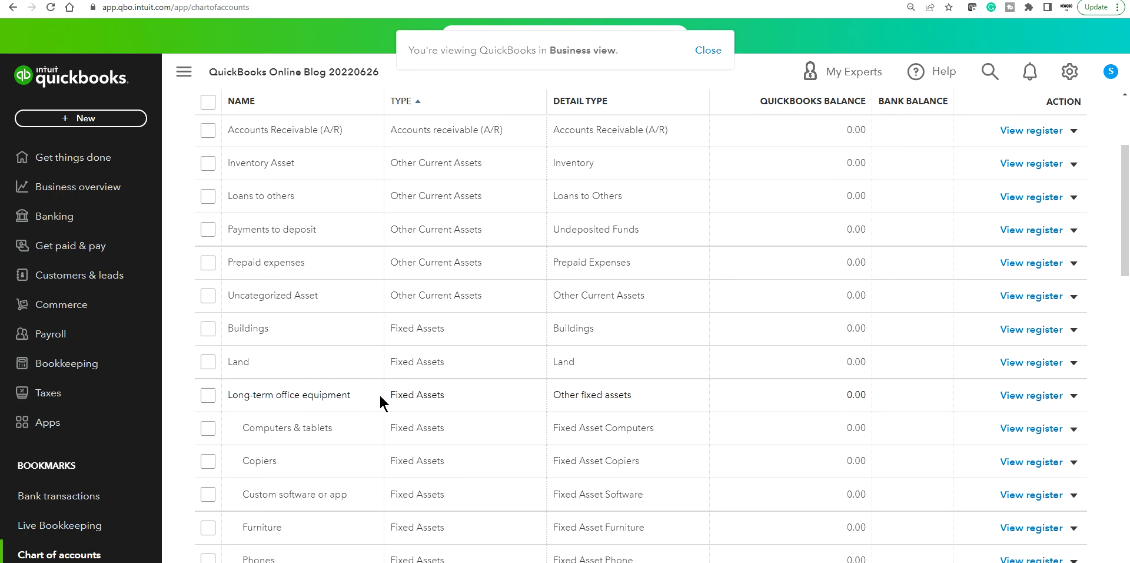
{"action": "scroll", "coordinate": [412, 440], "scroll_direction": "down", "scroll_amount": 5}
{"action": "scroll", "coordinate": [412, 465], "scroll_direction": "down", "scroll_amount": 4}
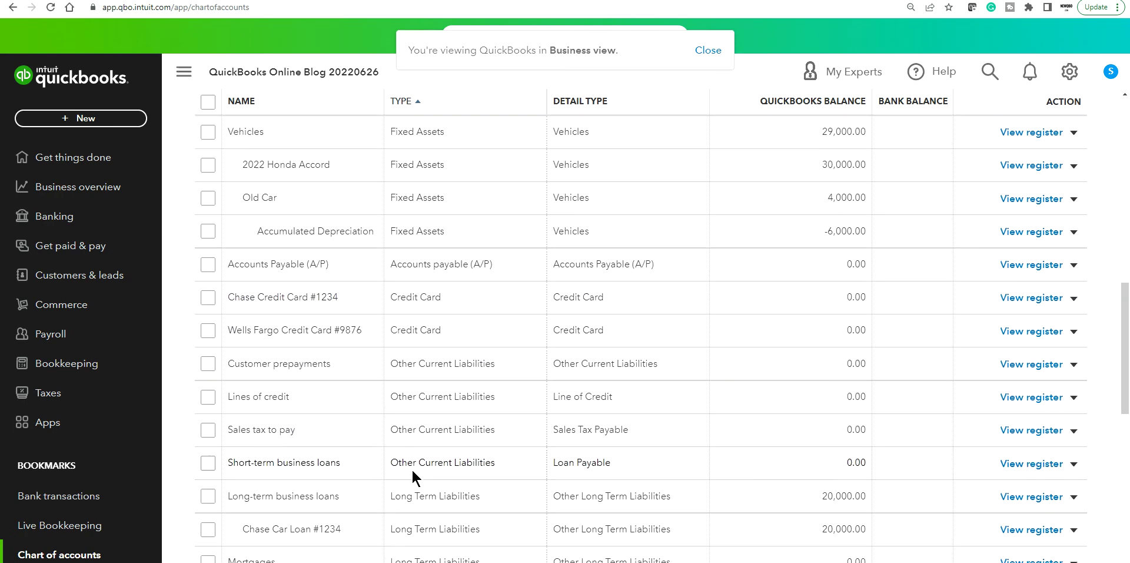
{"action": "scroll", "coordinate": [411, 468], "scroll_direction": "up", "scroll_amount": 2}
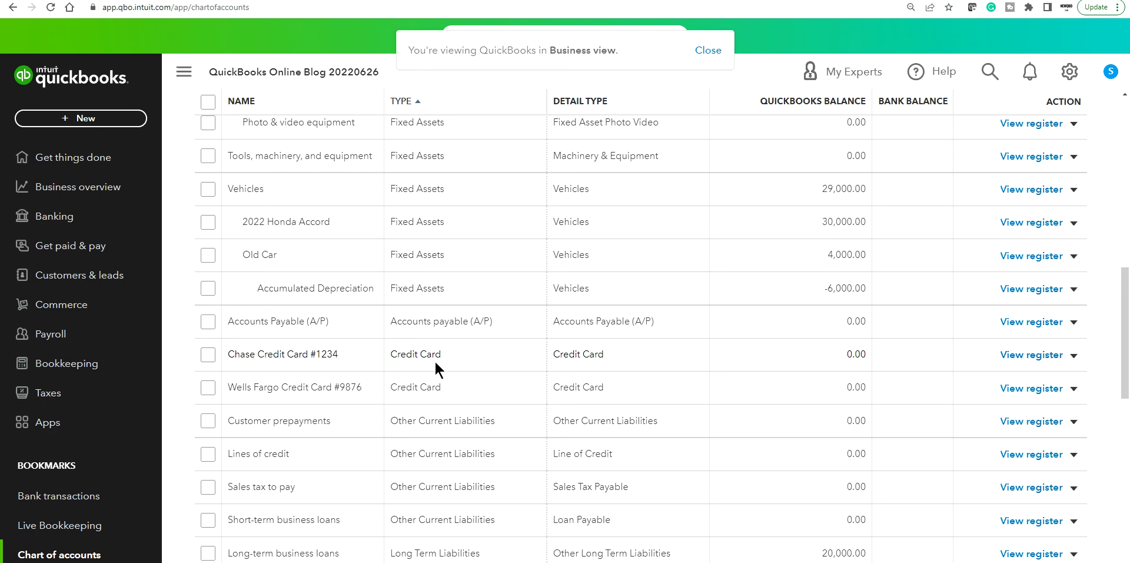
{"action": "left_click", "coordinate": [1074, 356]}
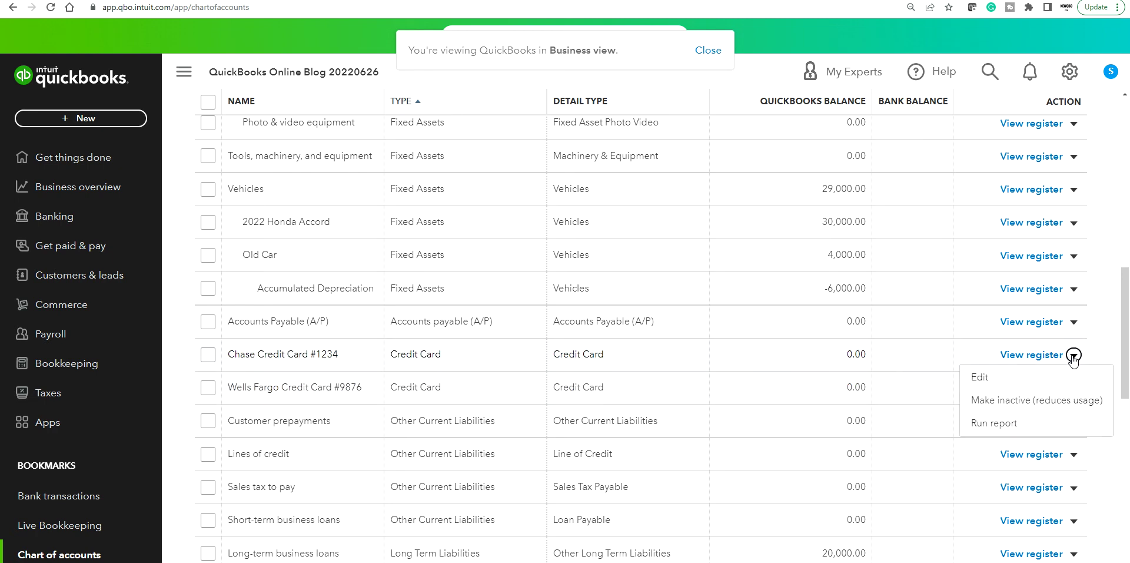
{"action": "left_click", "coordinate": [978, 379]}
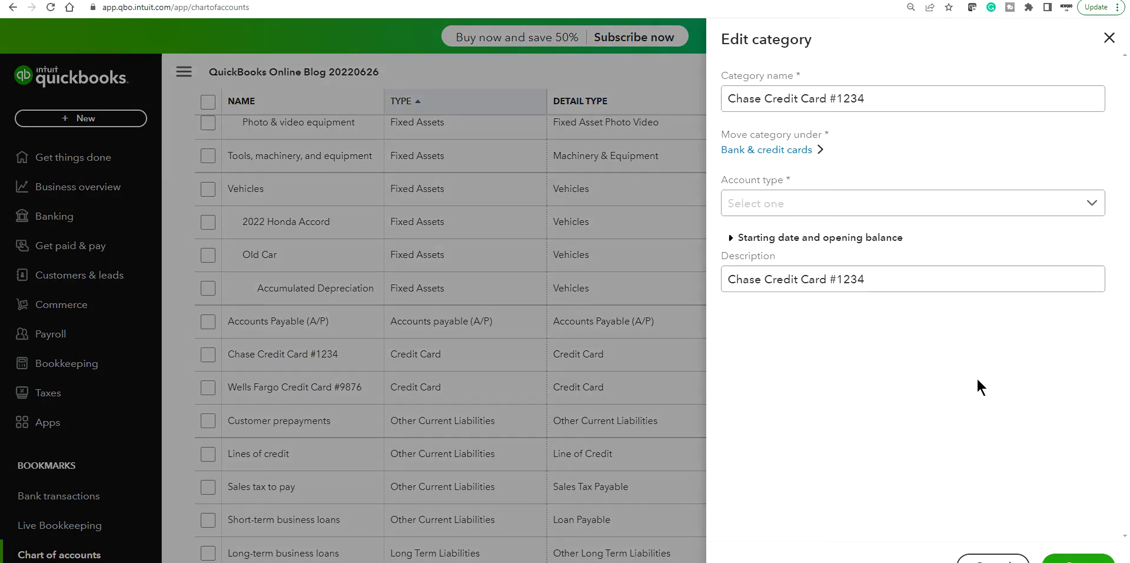
Step: Check the account type field of the Chase credit card category and close the details without saving
{"action": "left_click", "coordinate": [855, 203]}
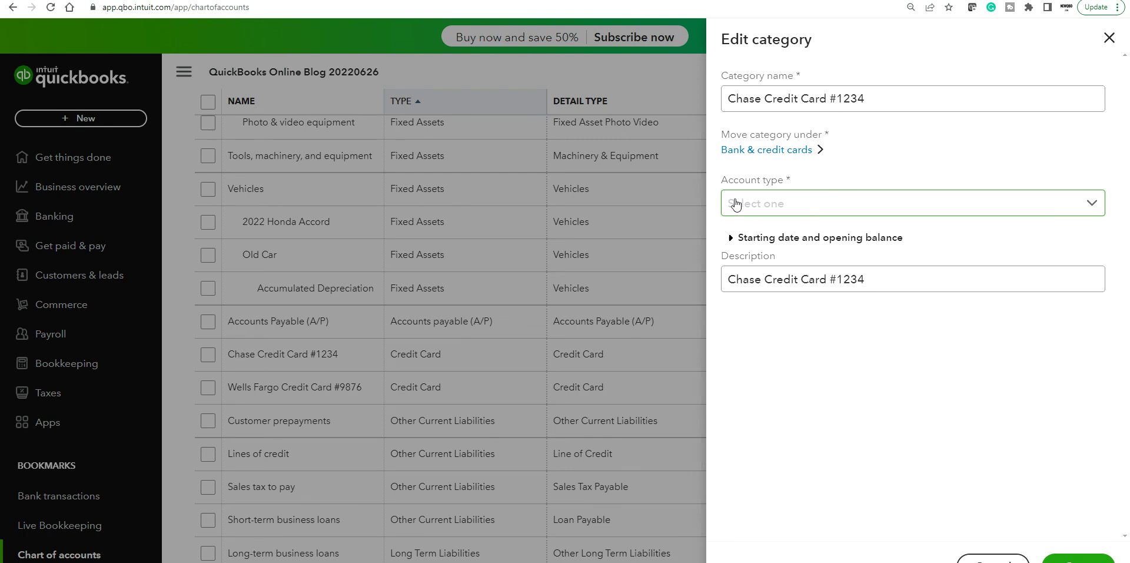
{"action": "left_click", "coordinate": [1091, 204]}
{"action": "left_click", "coordinate": [949, 153]}
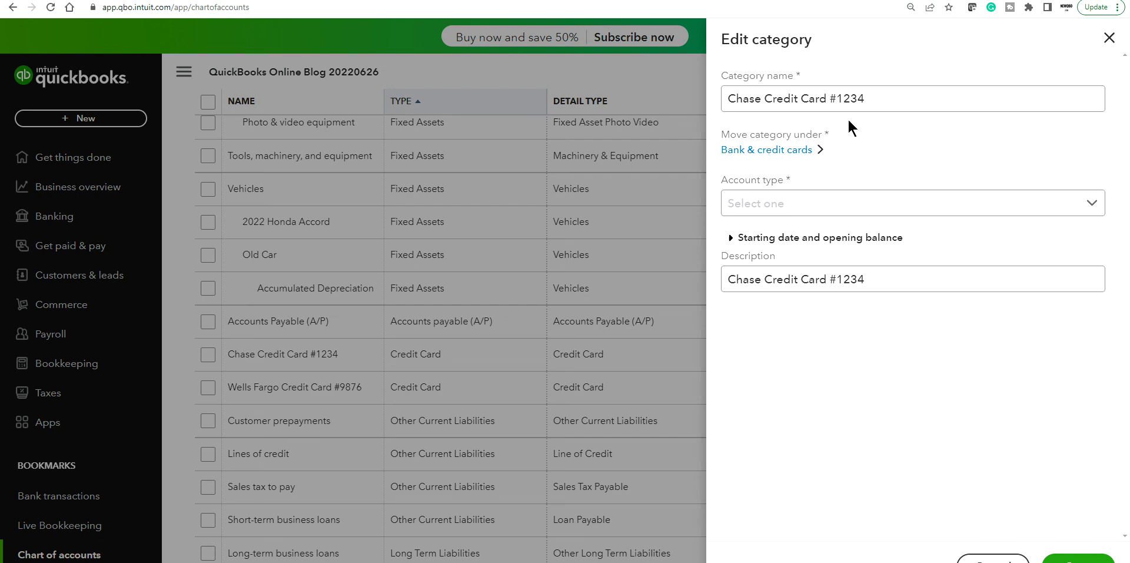
{"action": "left_click", "coordinate": [1110, 38]}
{"action": "scroll", "coordinate": [1049, 105], "scroll_direction": "up", "scroll_amount": 3}
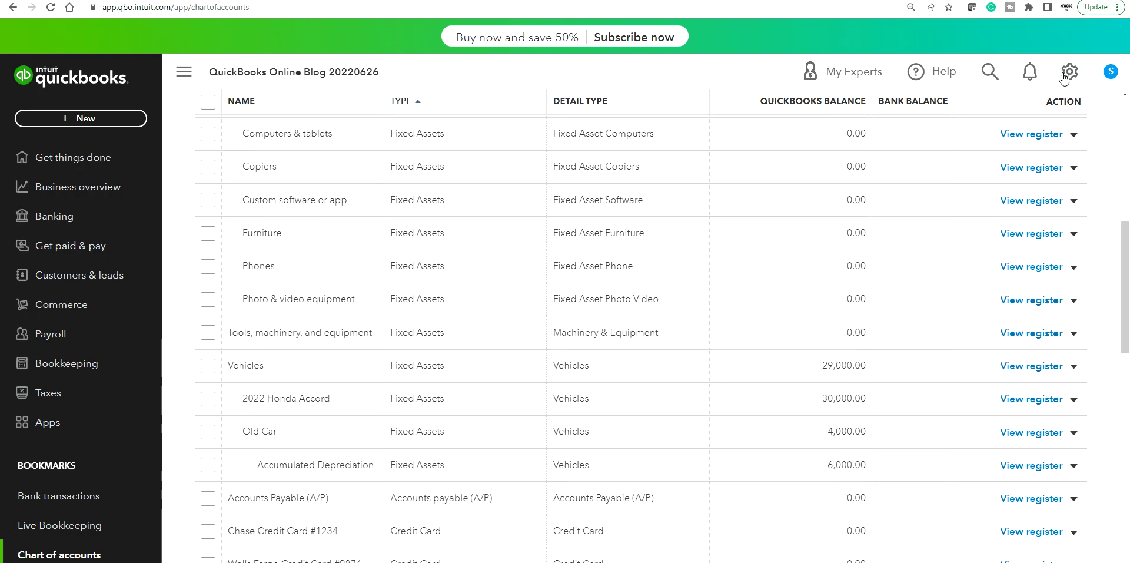
{"action": "left_click", "coordinate": [1070, 71]}
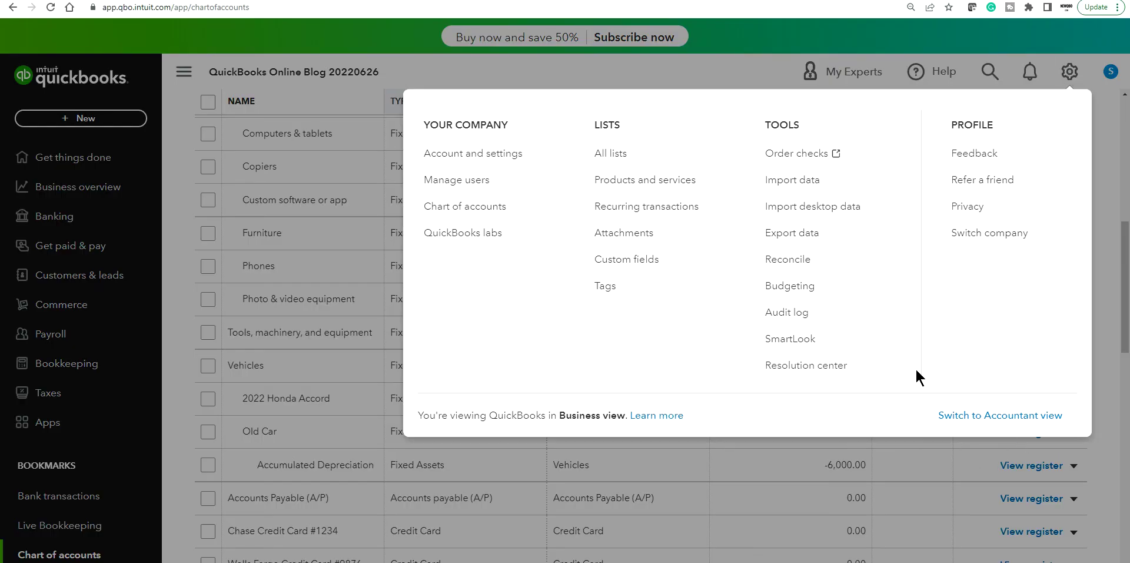
{"action": "left_click", "coordinate": [743, 66]}
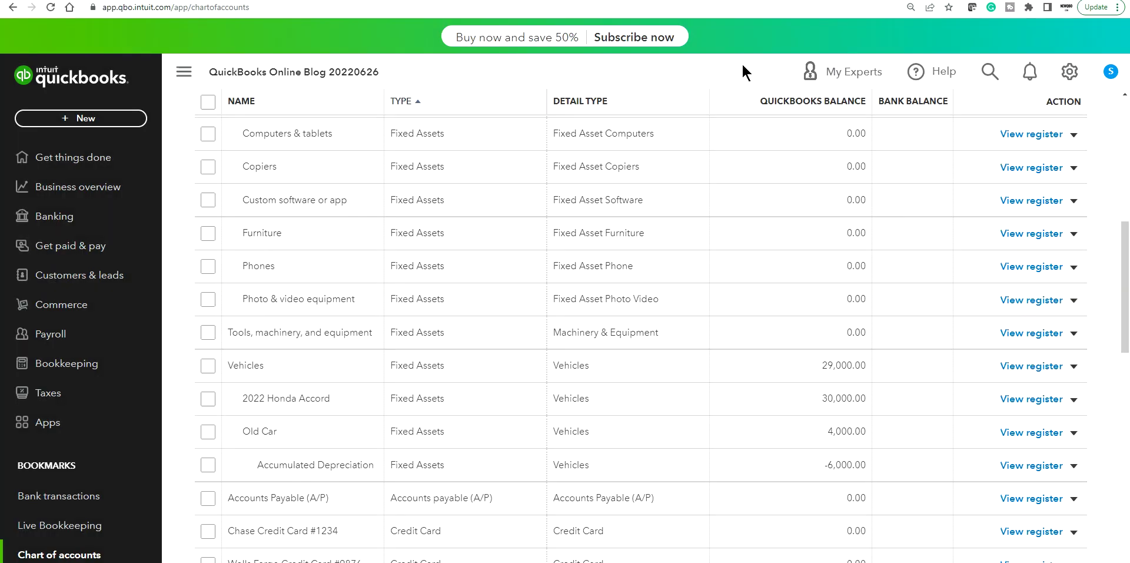